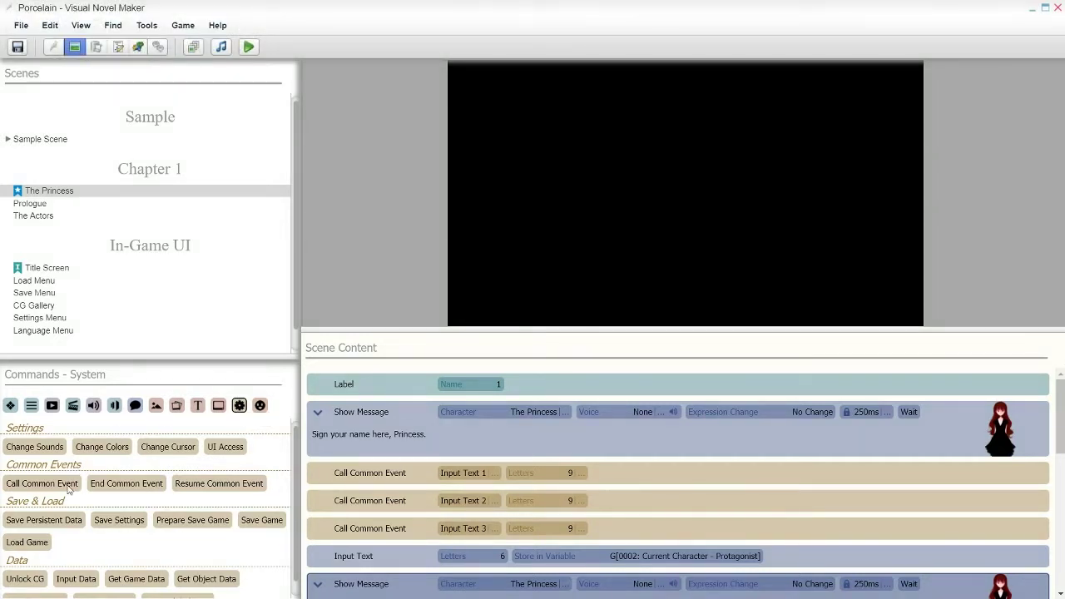
Step: Switch the Commands panel to Message and open the first Call Common Event's Input Text 1 dropdown
left_click(430, 417)
left_click(135, 406)
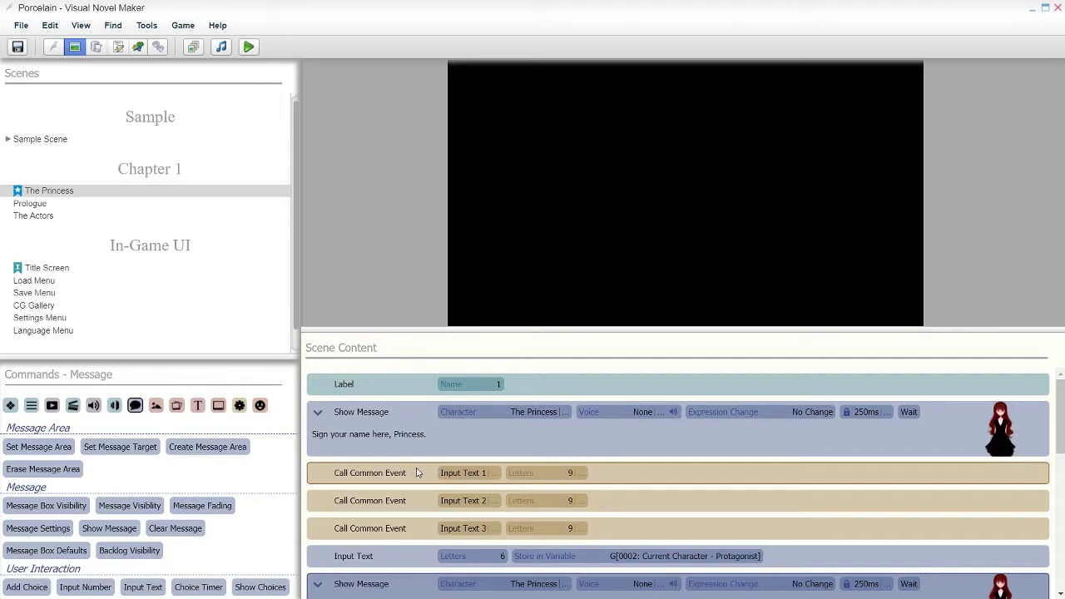
left_click(479, 472)
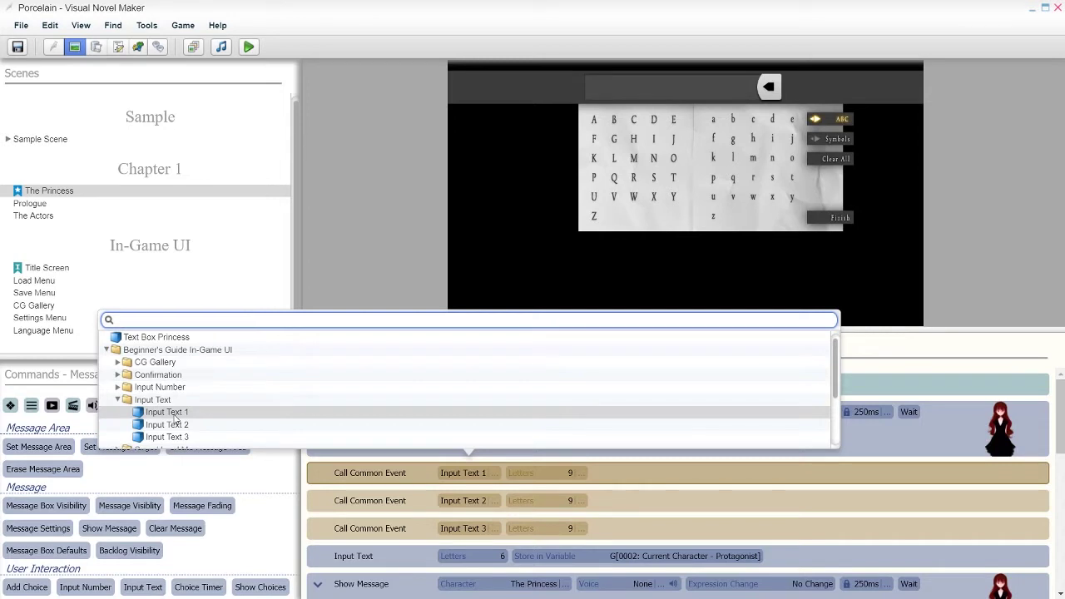
Step: Close the common-event dropdown and switch to the common events database
left_click(380, 483)
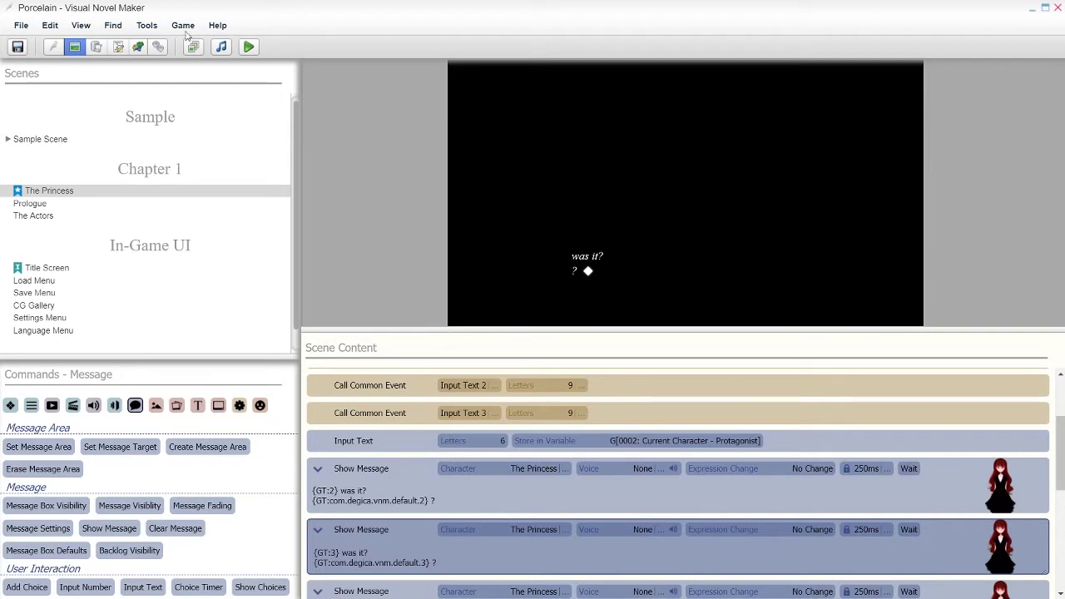
left_click(97, 47)
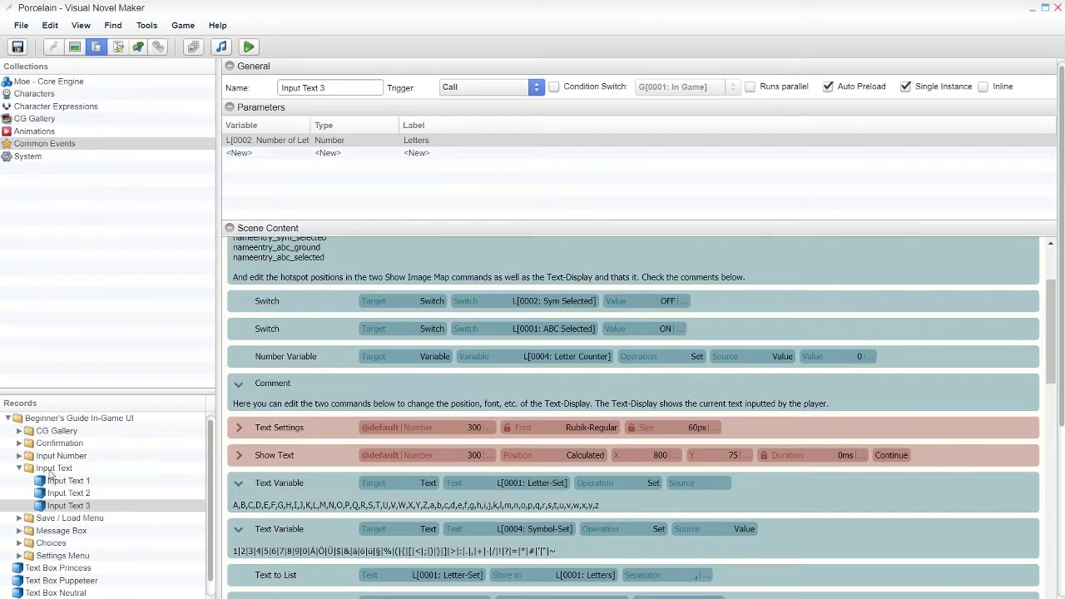
Step: Open the Input Text 1 common event and select its Text Variable command
left_click(90, 483)
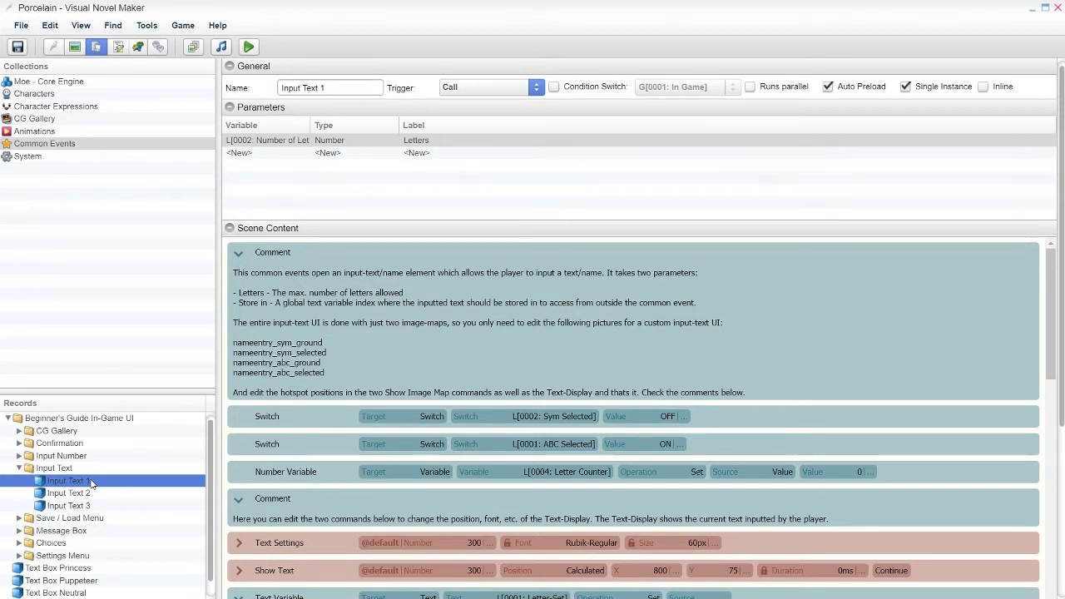
right_click(90, 482)
left_click(98, 508)
scroll(730, 460, "down", 10)
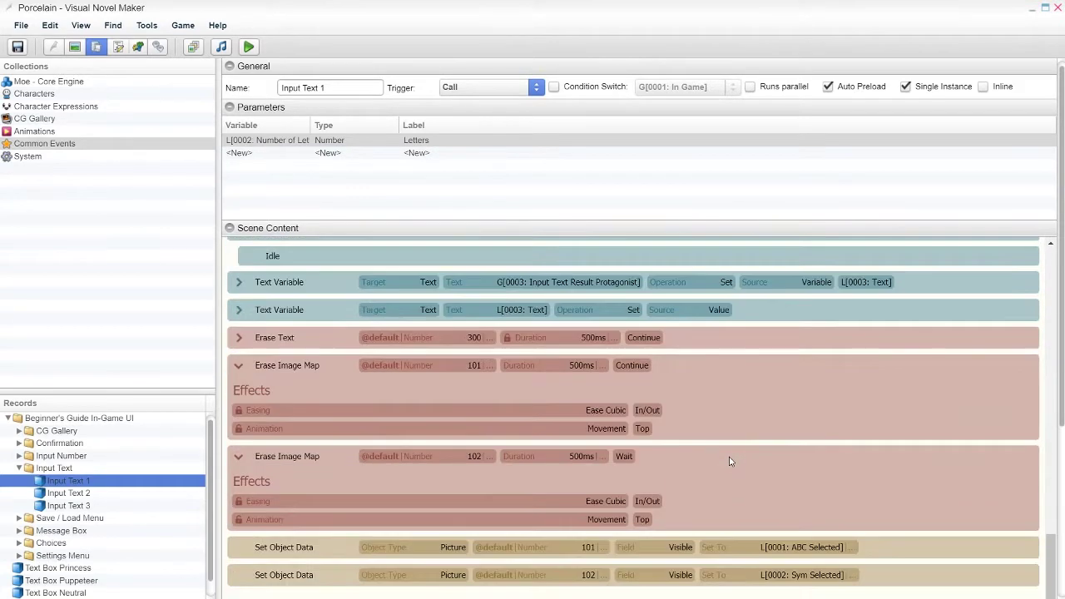
left_click(611, 287)
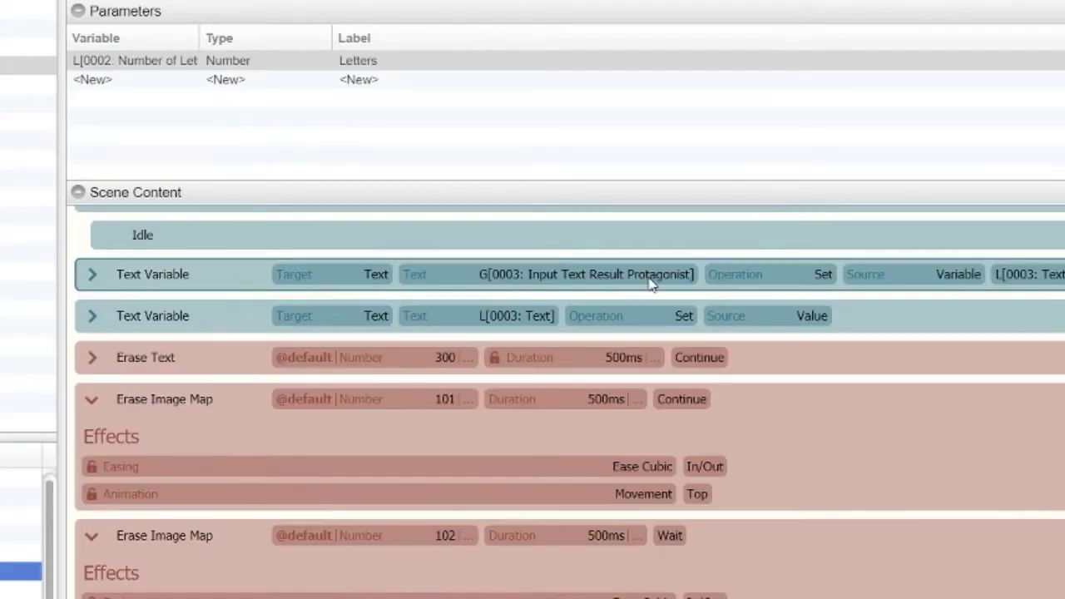
Step: Set Input Text 1's Text Variable to 0003: Input Text Result Protagonist
left_click(651, 283)
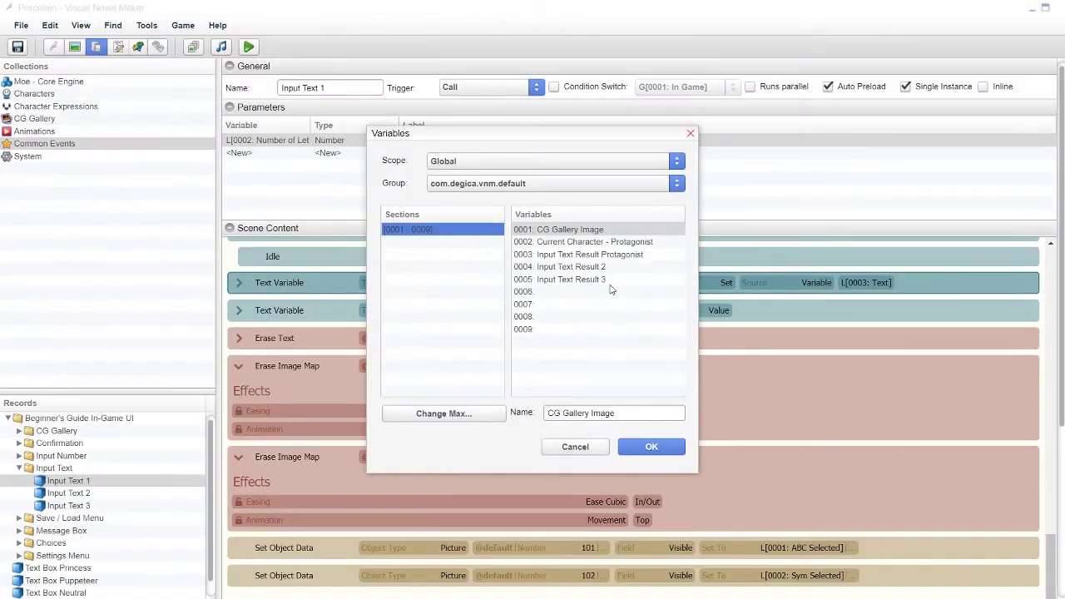
left_click(674, 254)
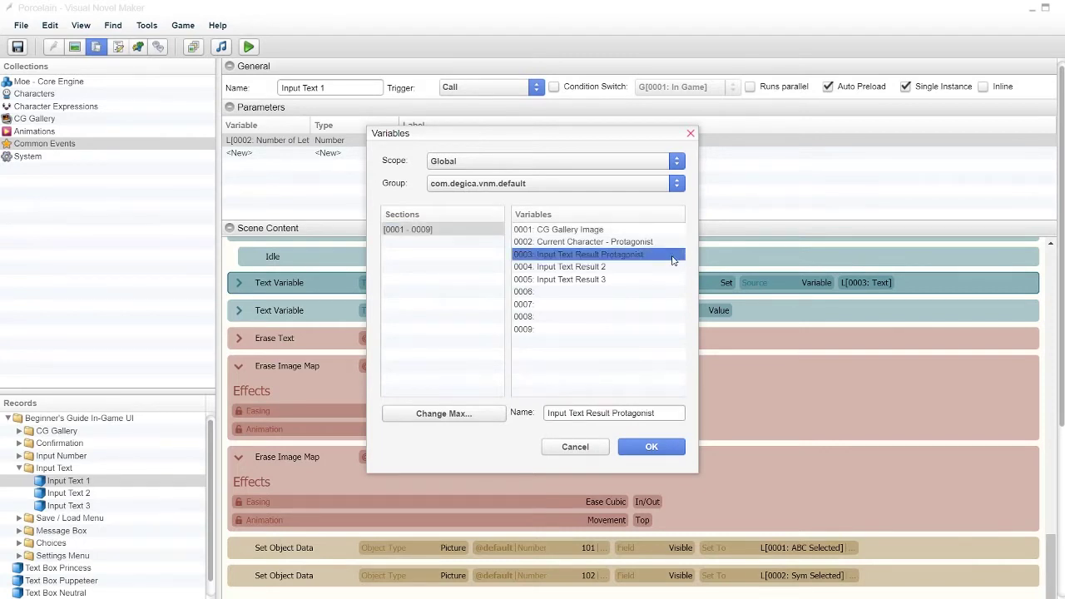
left_click(670, 449)
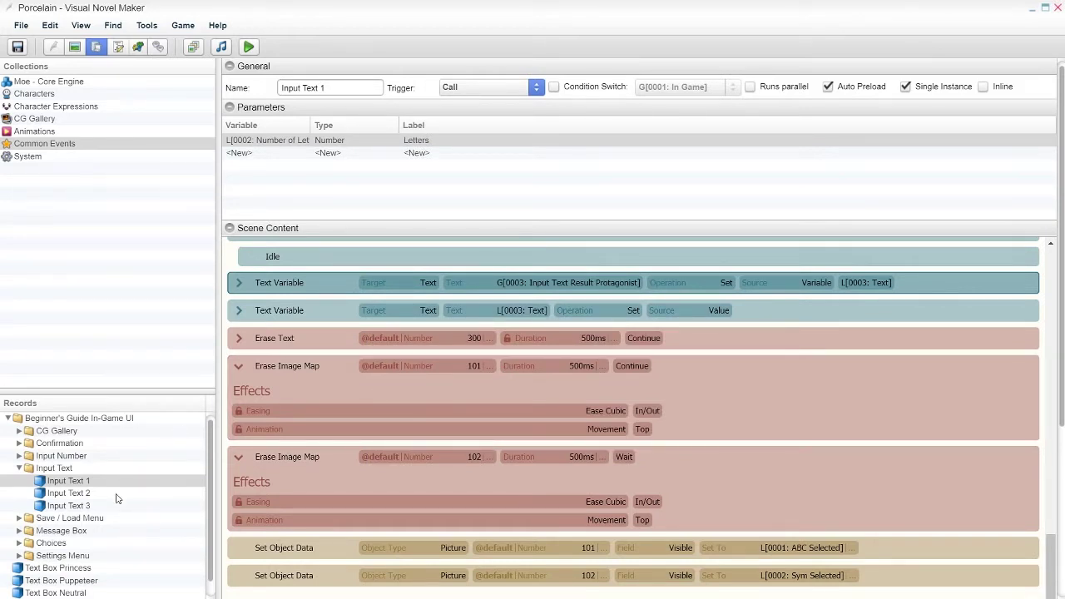
left_click(83, 493)
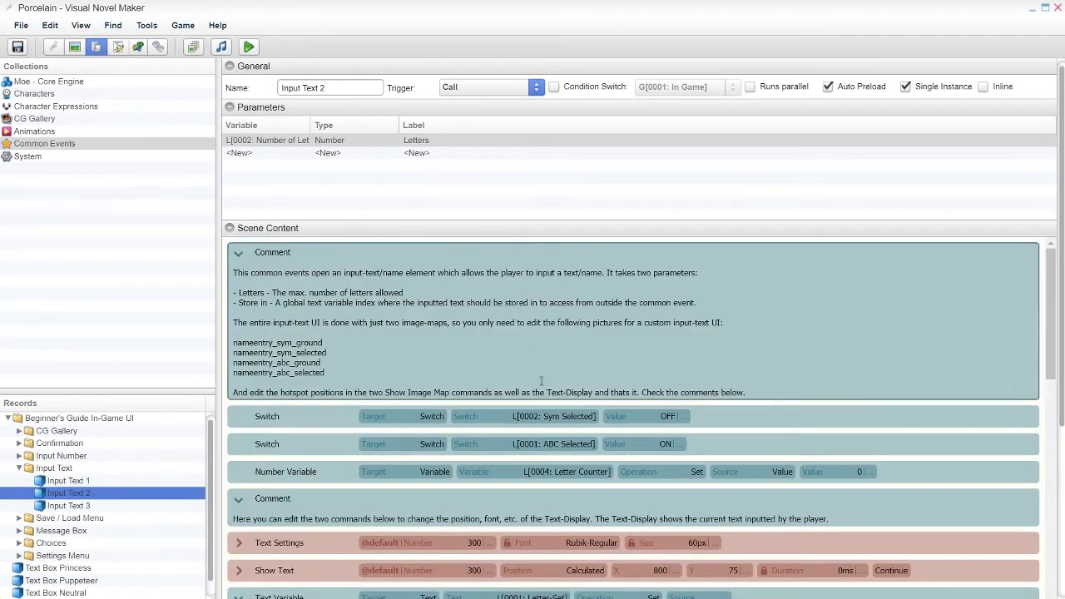
Step: Set Input Text 2's Text Variable to 0004: Input Text Result 2
scroll(678, 410, "down", 15)
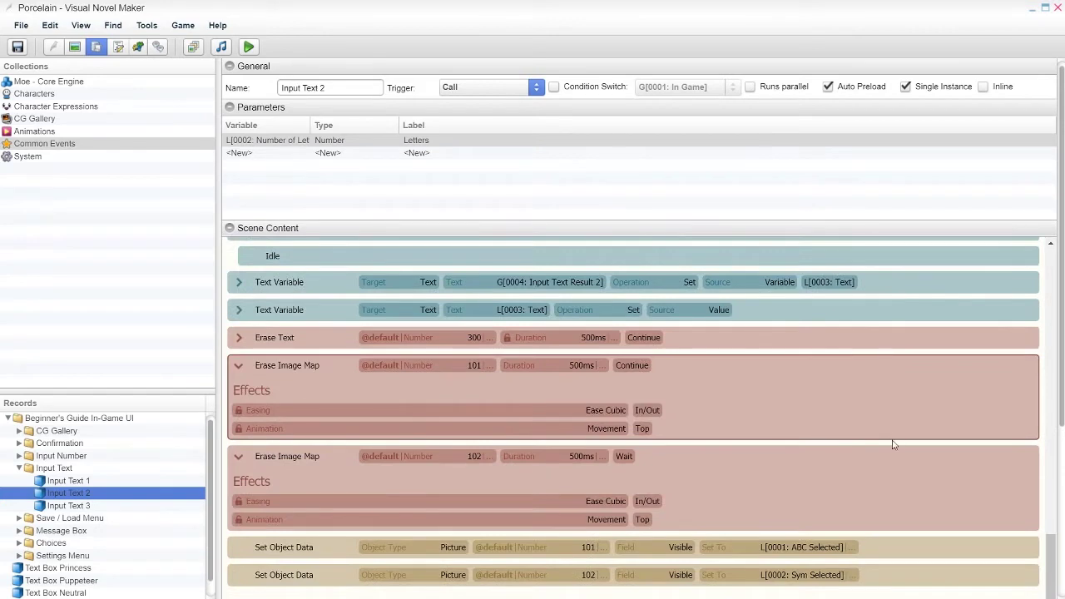
left_click(564, 289)
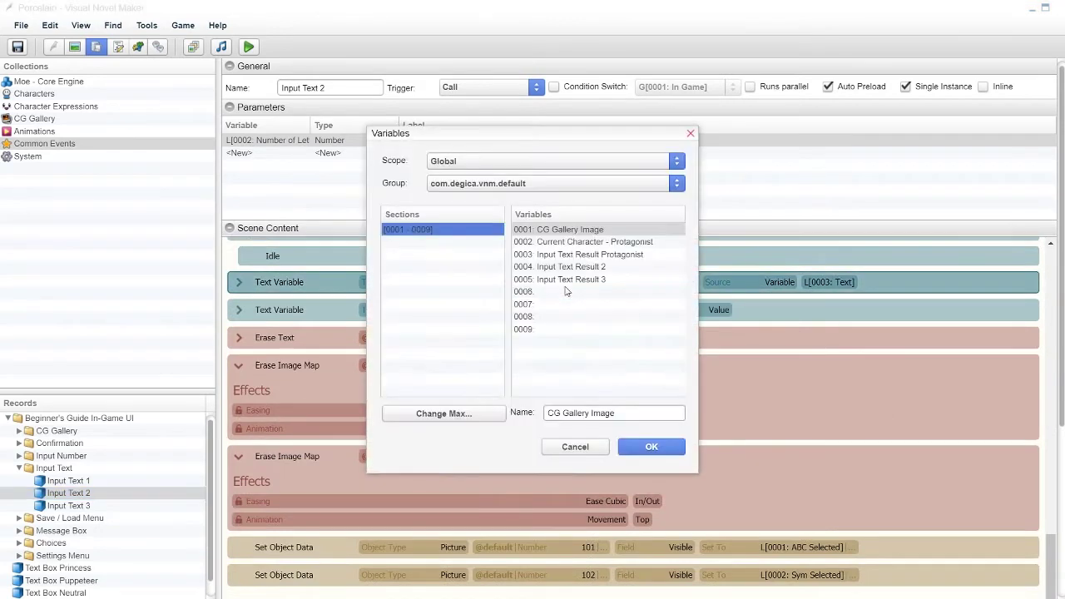
left_click(565, 267)
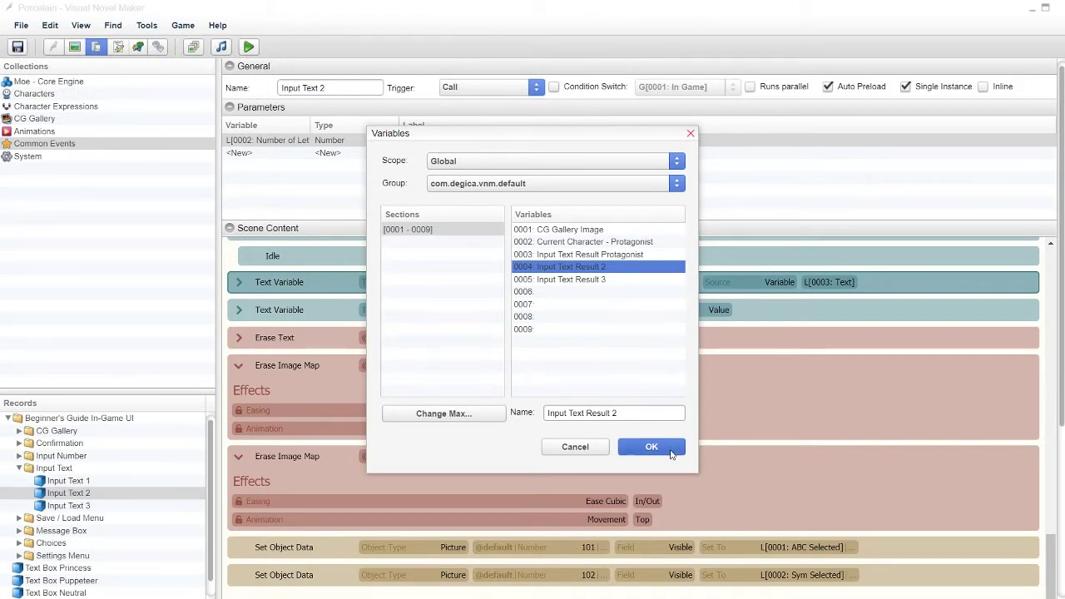
left_click(670, 450)
Step: In Input Text 3, pick 0005: Input Text Result 3 for its Text Variable
left_click(112, 505)
scroll(528, 385, "down", 15)
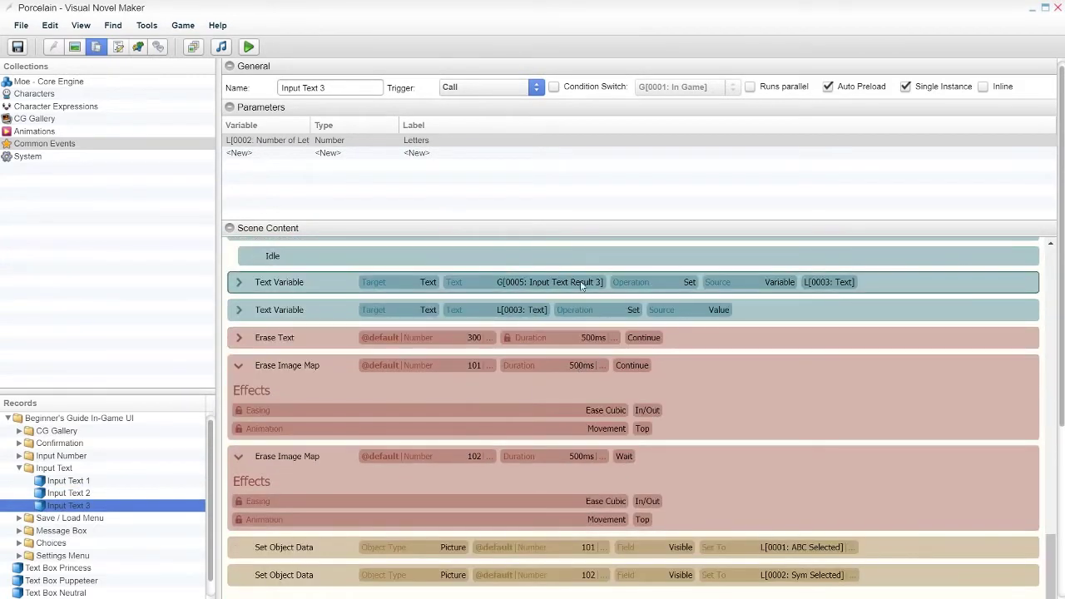
left_click(581, 283)
left_click(563, 280)
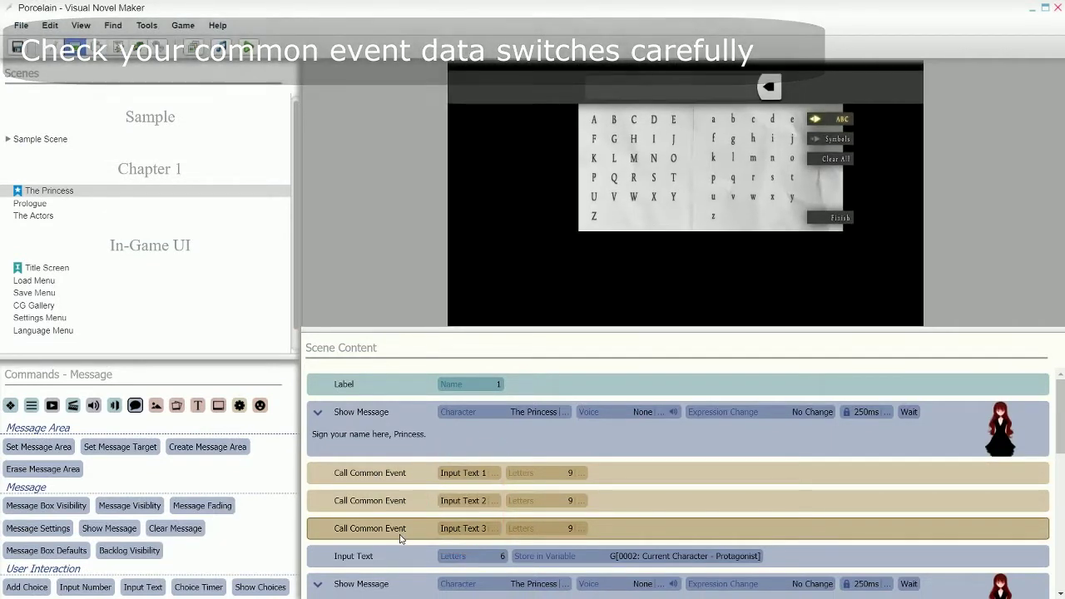
Step: Preview the Input Text command's six-box Text Entry screen, then start a playtest
scroll(400, 538, "down", 3)
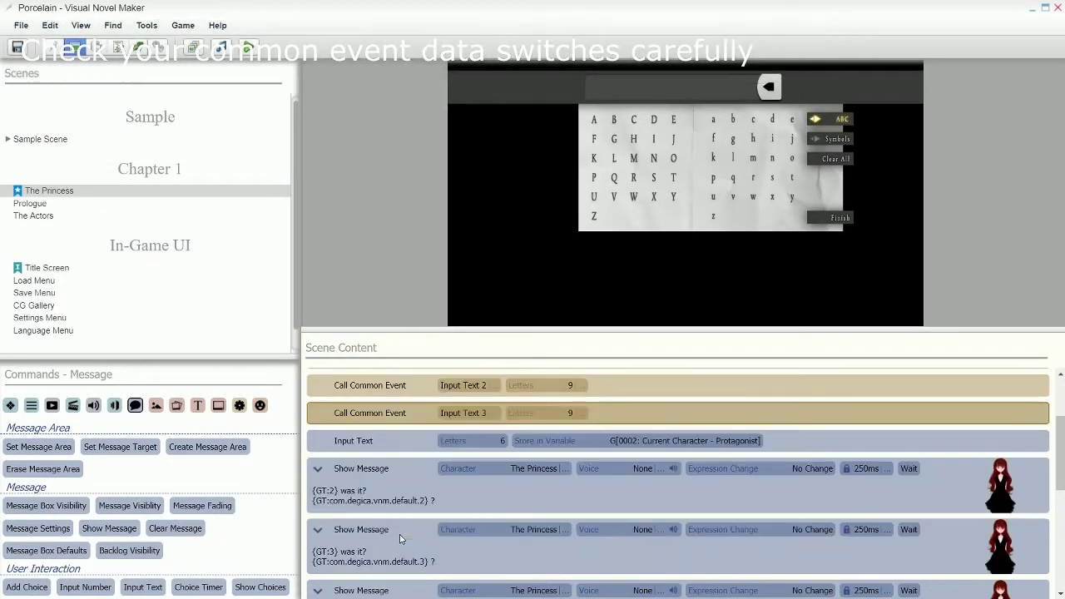
left_click(412, 447)
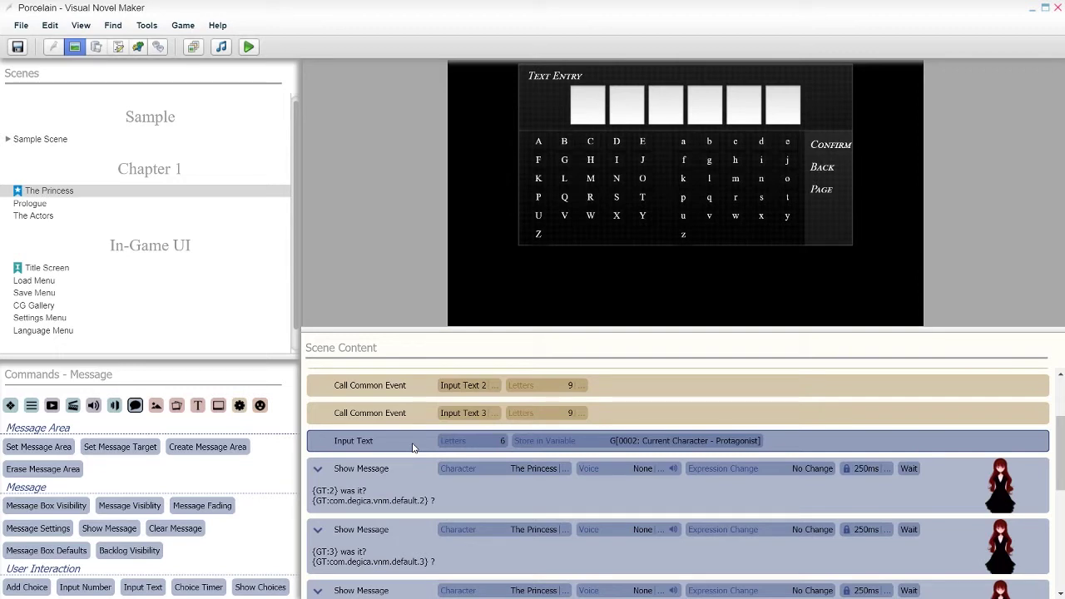
scroll(408, 549, "down", 3)
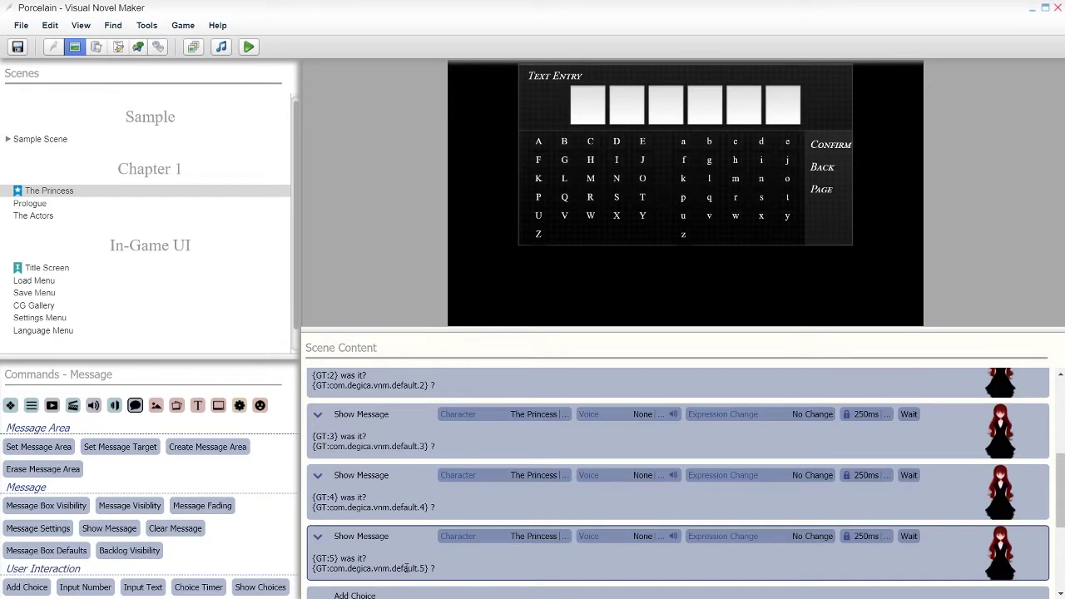
left_click(248, 47)
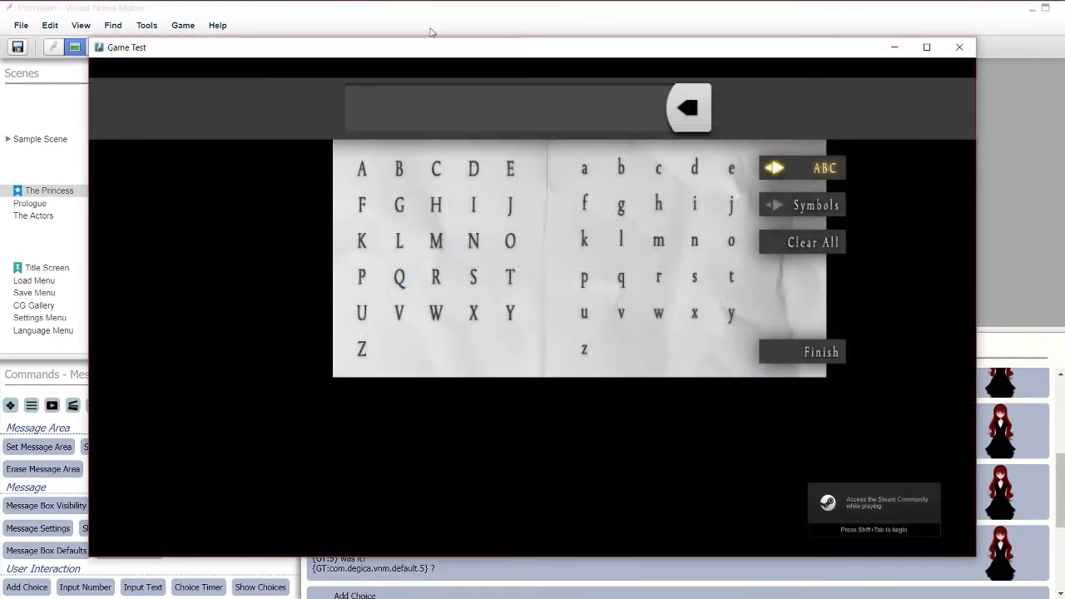
Step: Enter A, B and C in the three input screens and D in Text Entry
left_click(359, 171)
left_click(820, 352)
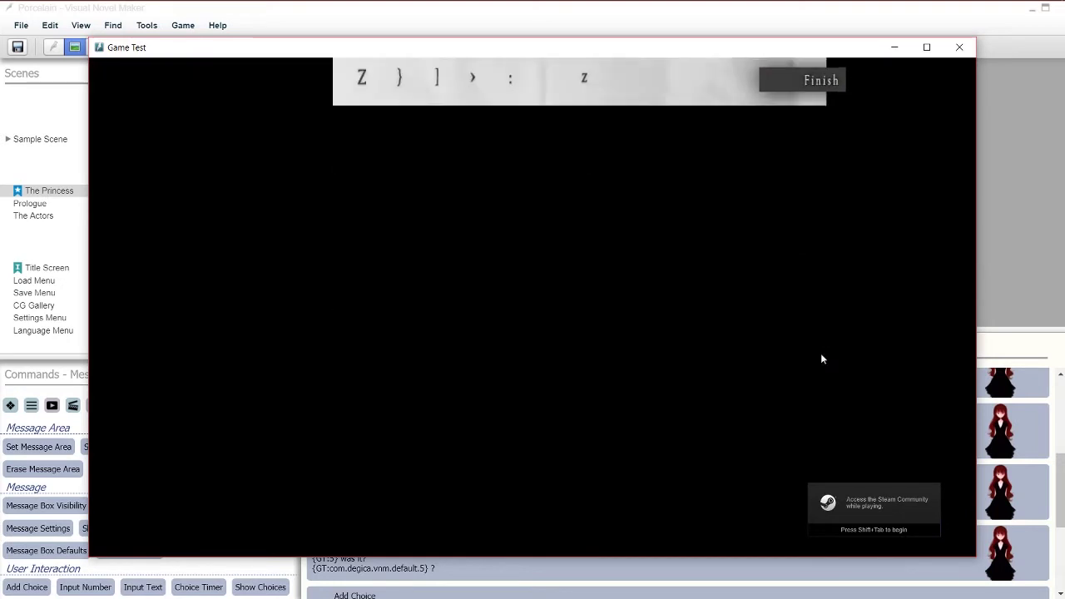
left_click(399, 166)
left_click(821, 351)
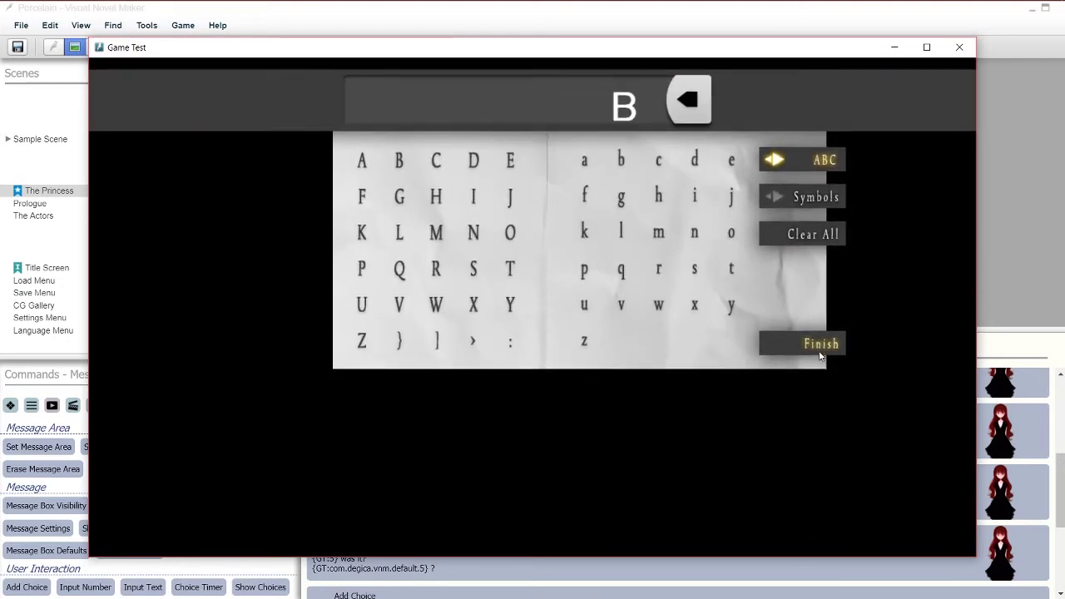
left_click(435, 171)
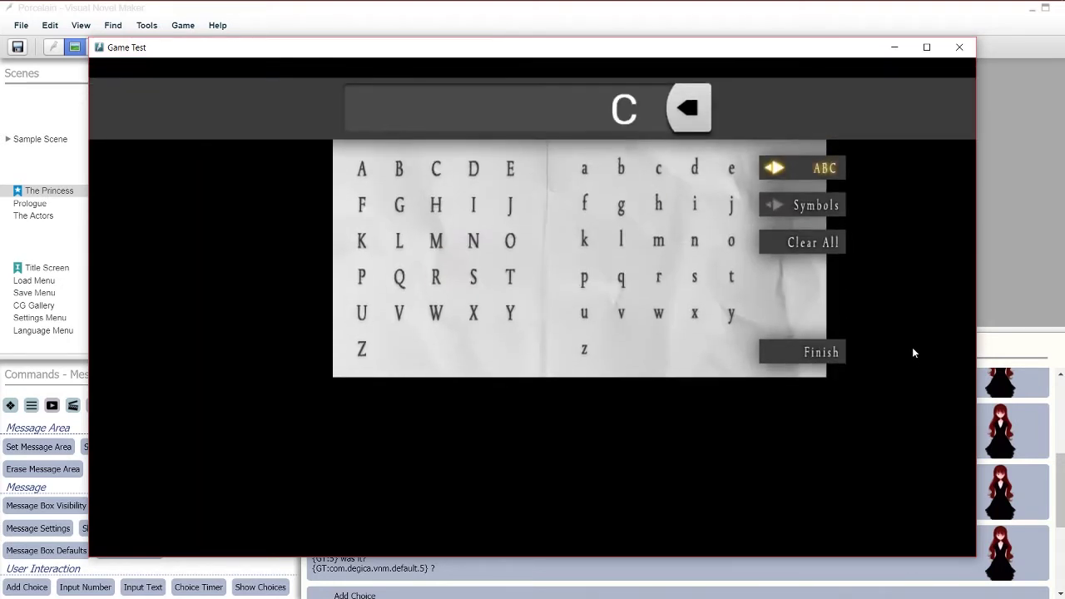
left_click(843, 358)
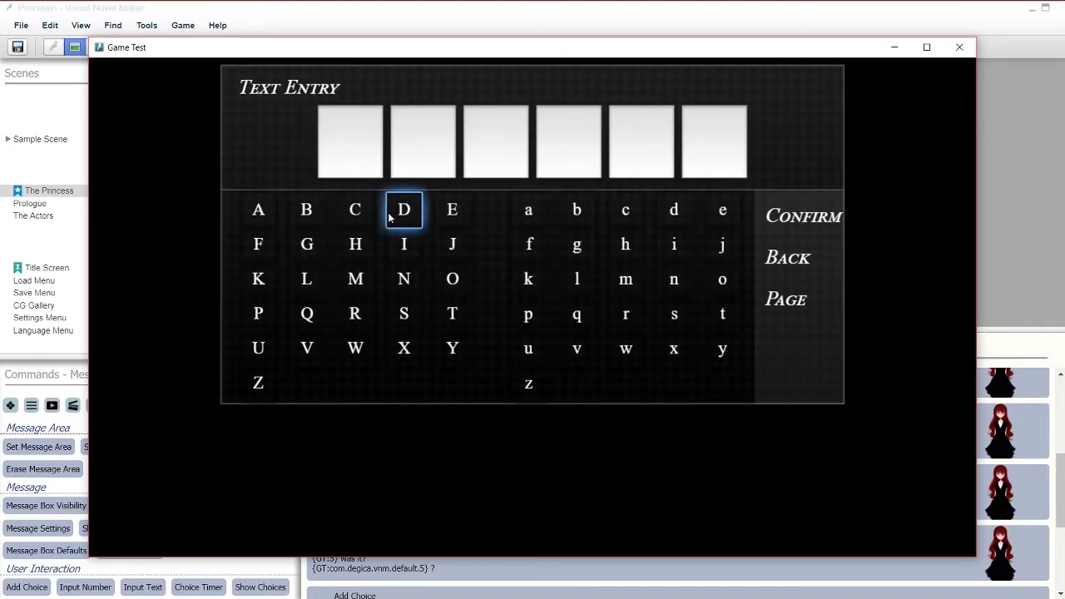
left_click(410, 217)
left_click(799, 218)
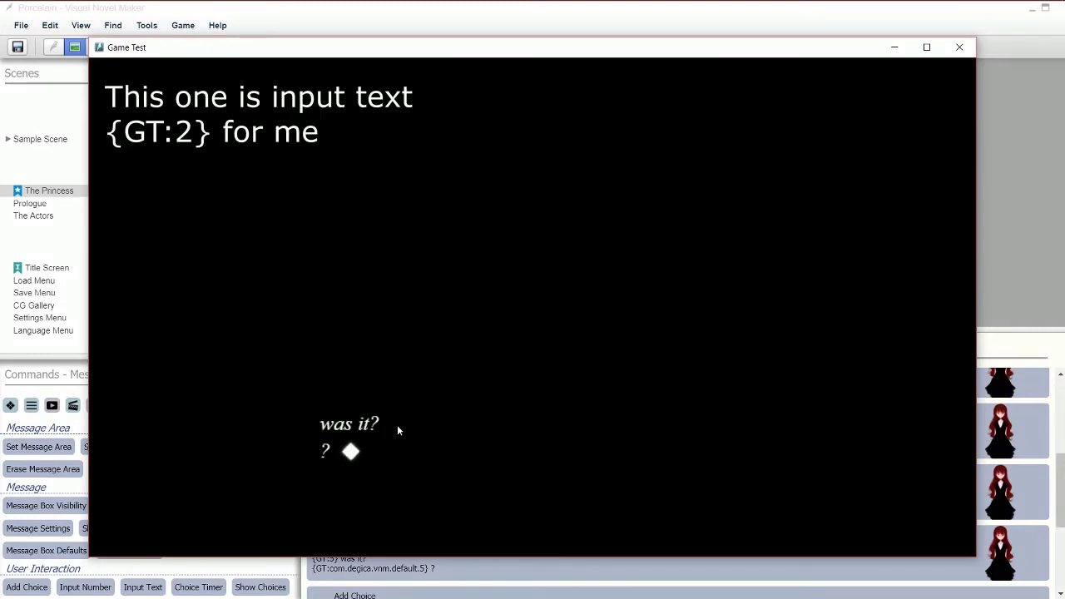
Step: Advance through the messages showing A, B and C, answer No, and close the game test
left_click(437, 446)
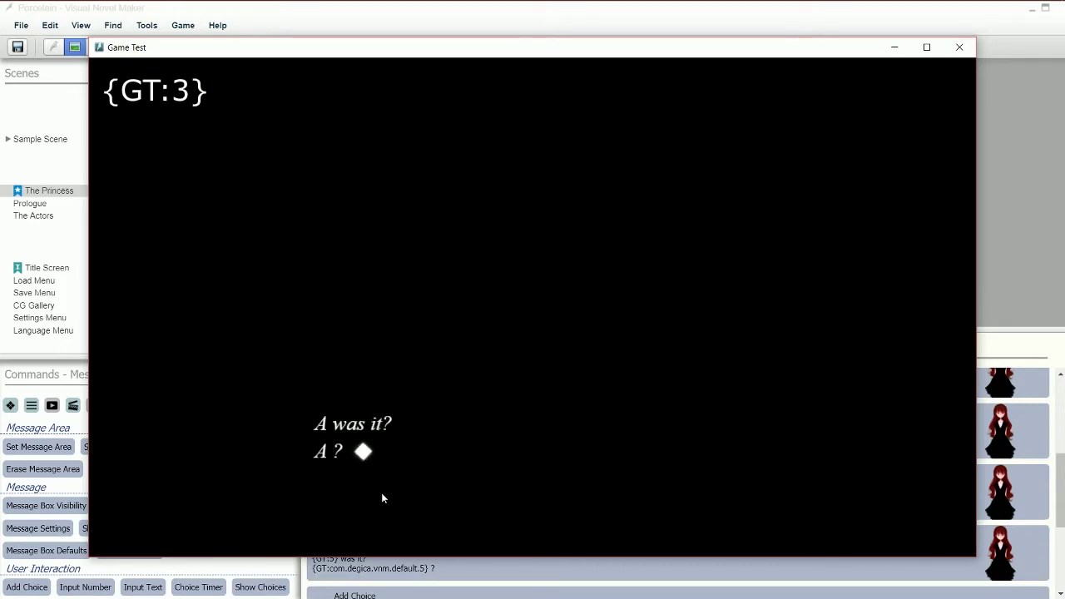
left_click(381, 493)
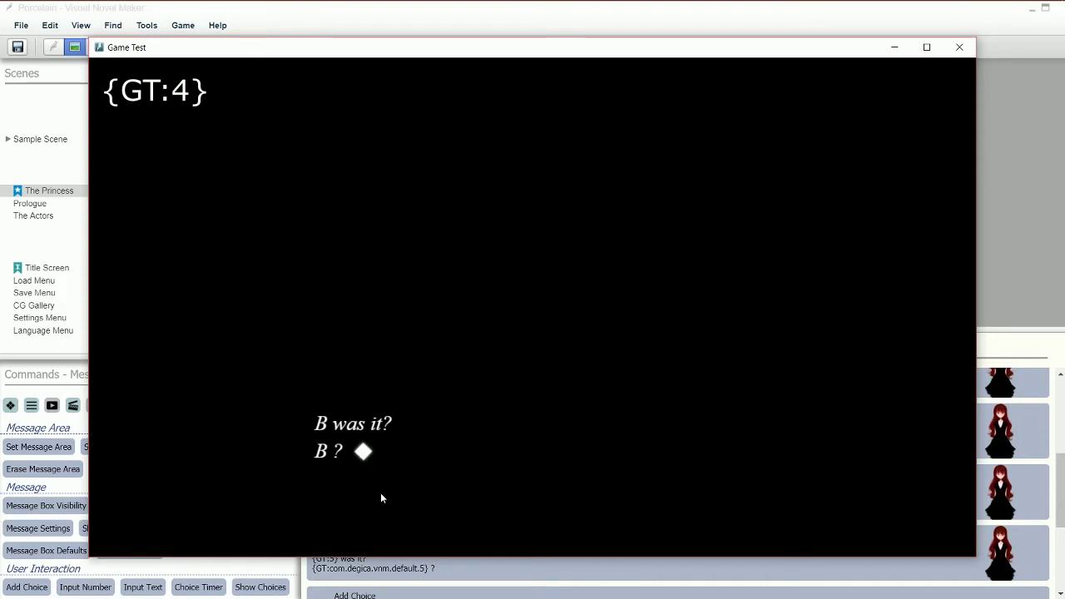
left_click(380, 493)
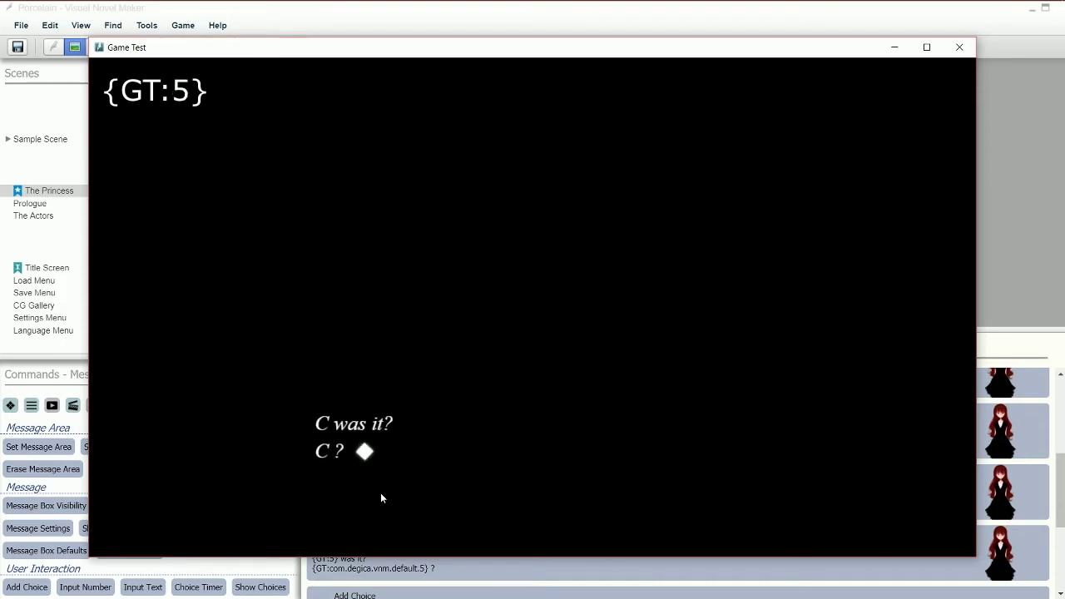
left_click(381, 495)
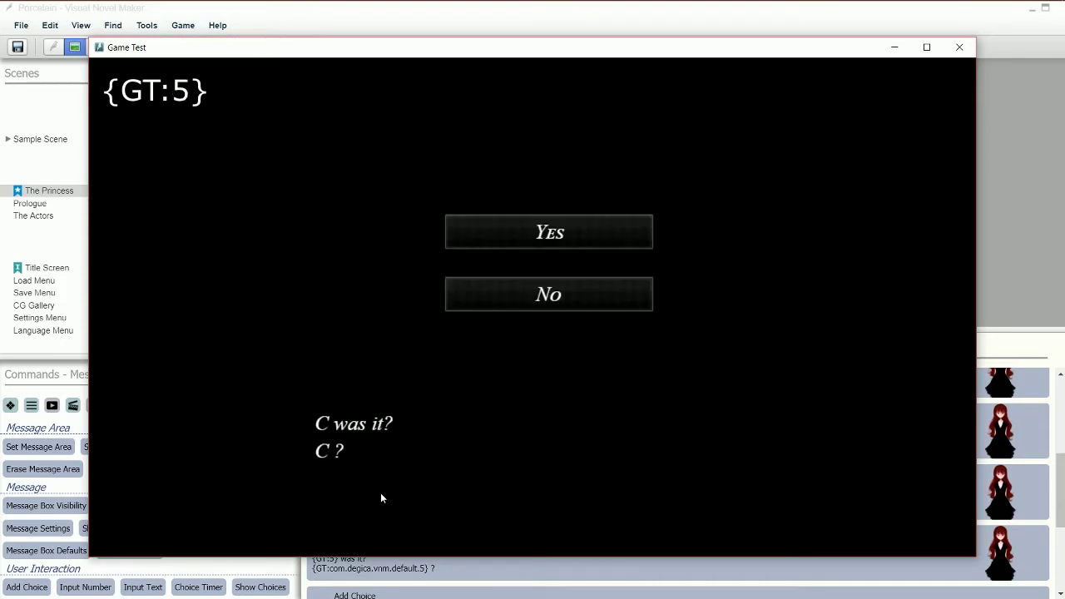
left_click(552, 303)
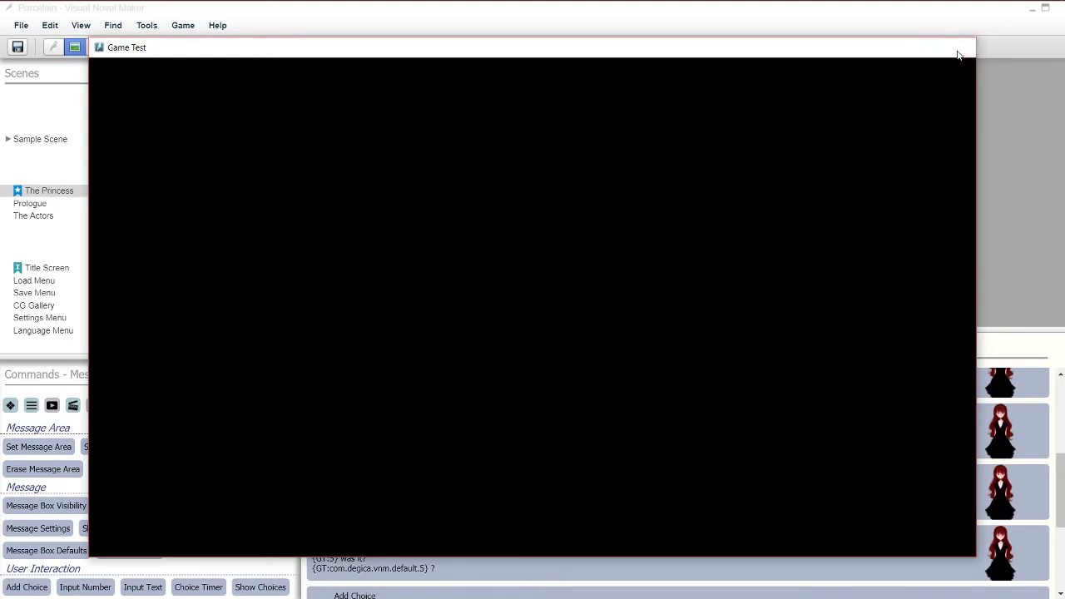
left_click(960, 47)
scroll(380, 485, "up", 2)
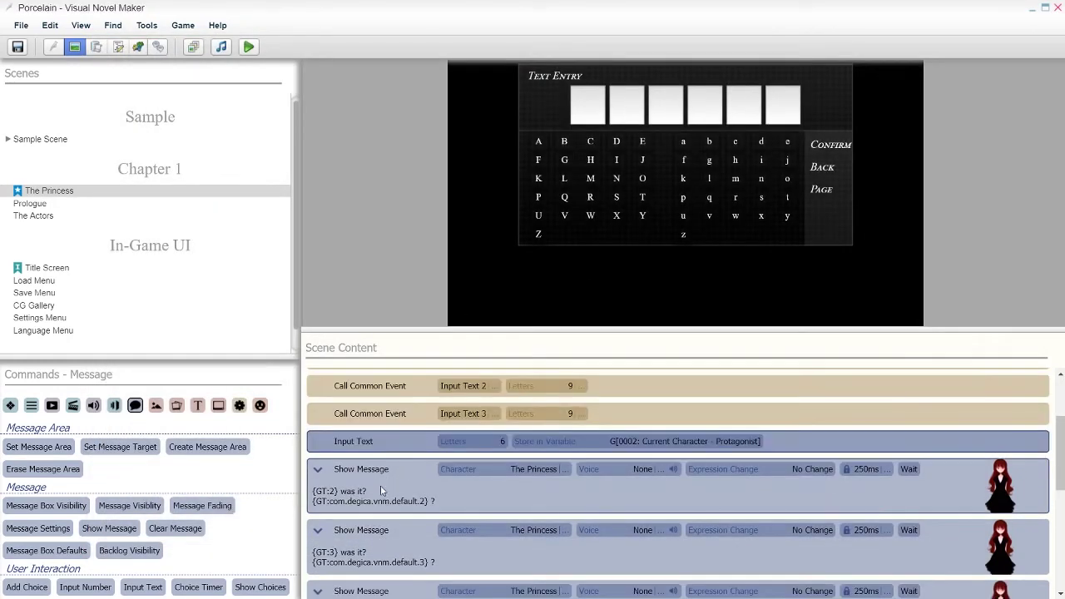